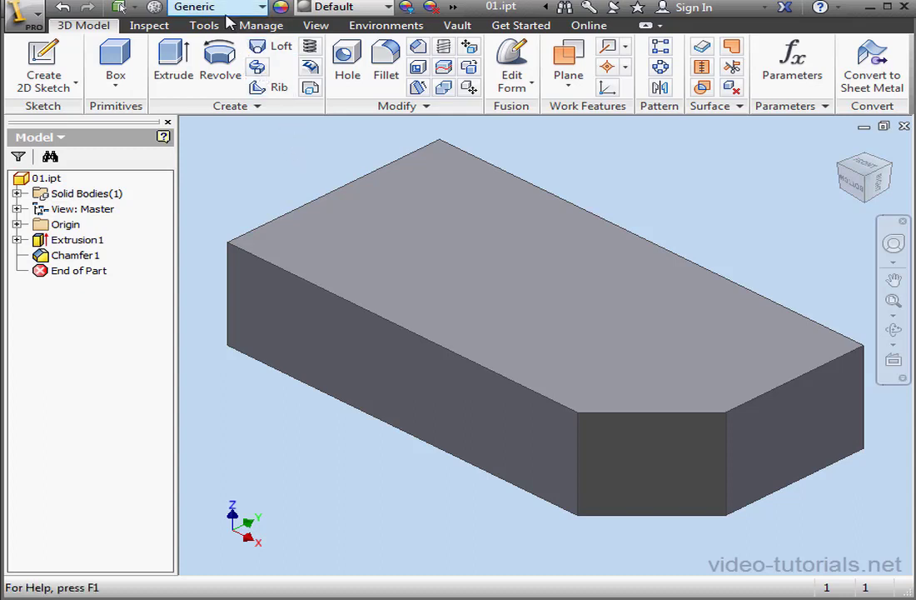
Open the Quick Access Material dropdown to list Favorites and both material libraries
left_click(262, 8)
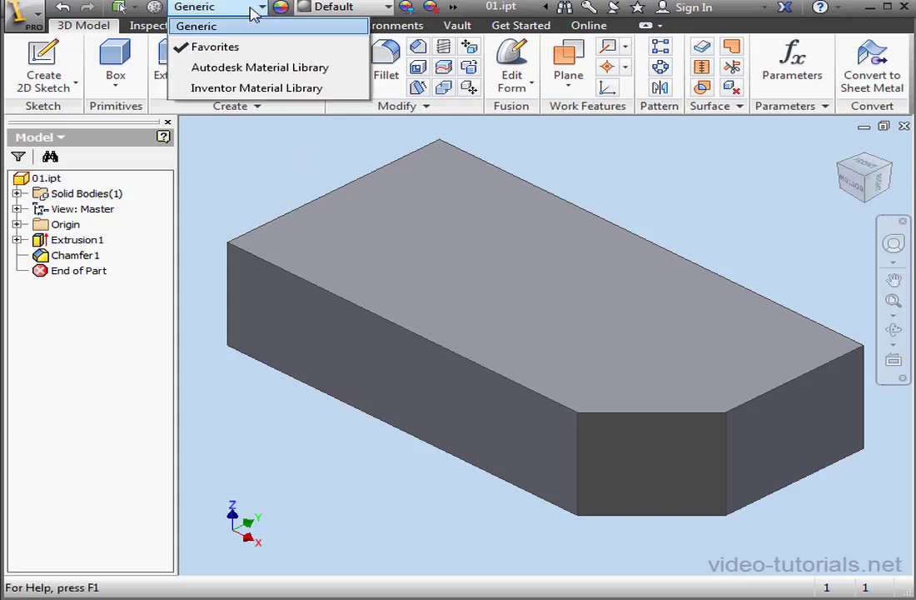
Switch the material list to the Autodesk Material Library and assign Aluminum to the block
left_click(249, 71)
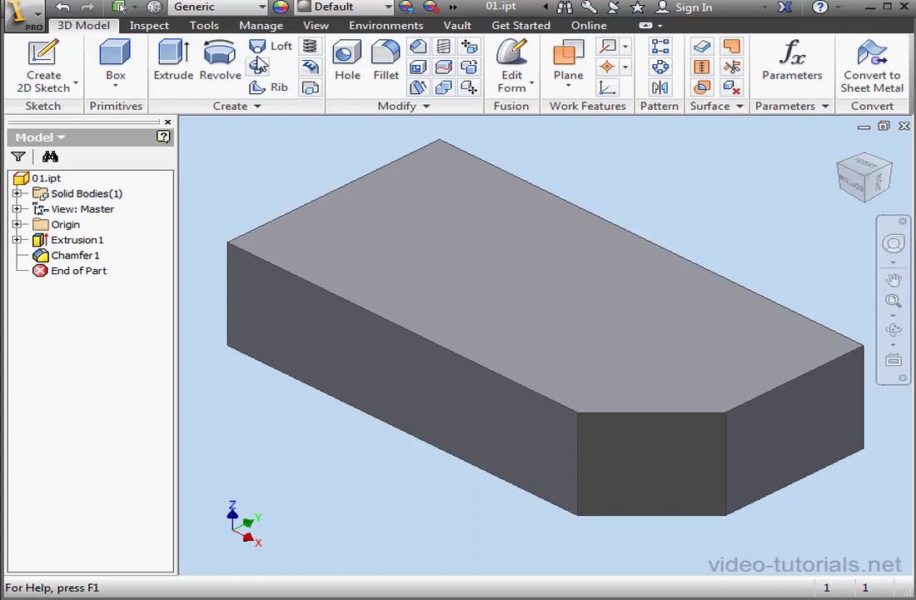
left_click(263, 8)
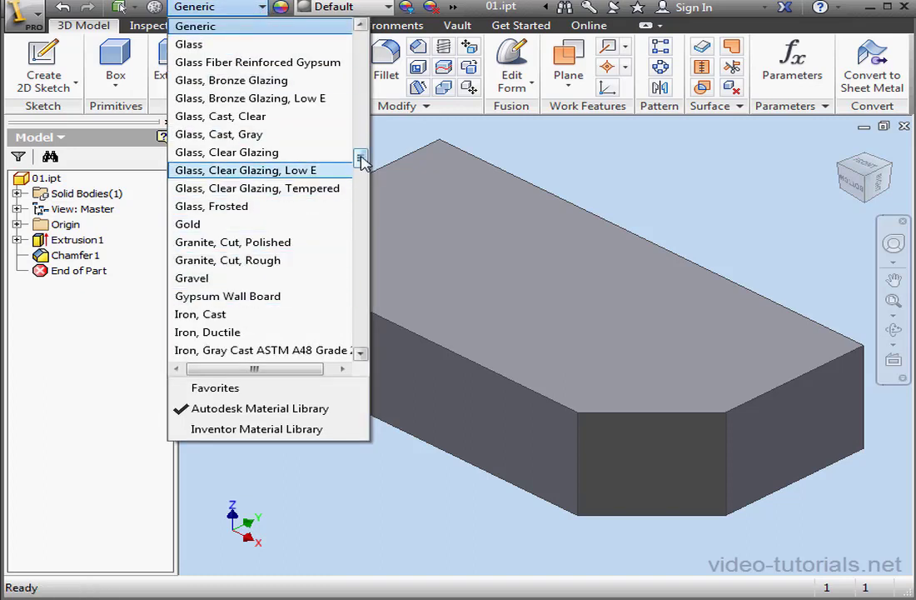
left_click_drag(363, 162, 360, 37)
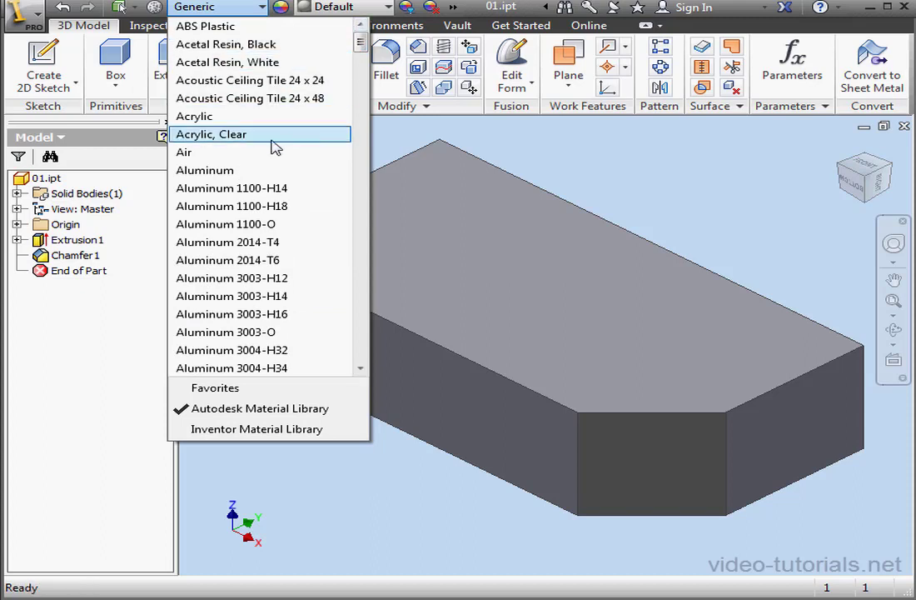
left_click(205, 170)
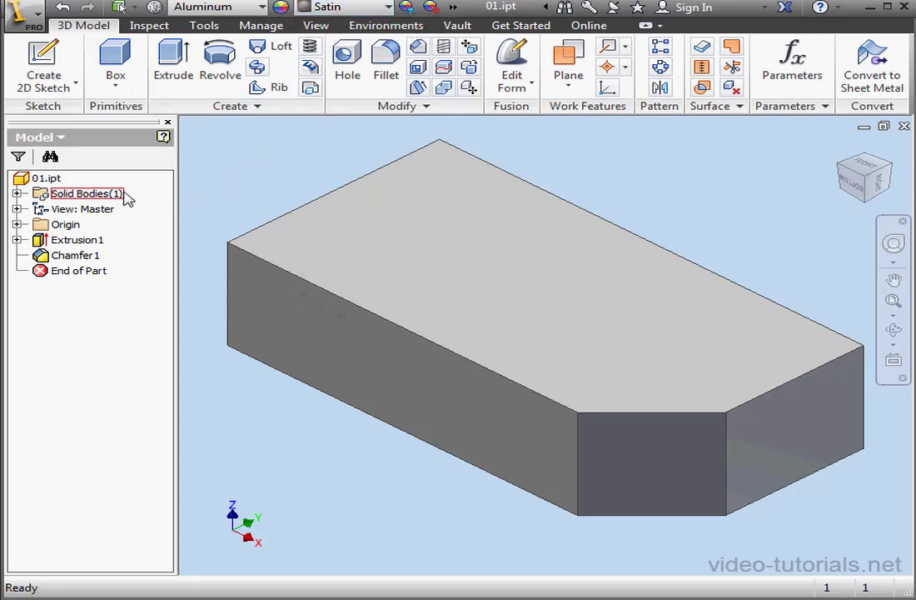
Set the part's material to ABS Plastic on the iProperties Physical tab and apply it
right_click(61, 183)
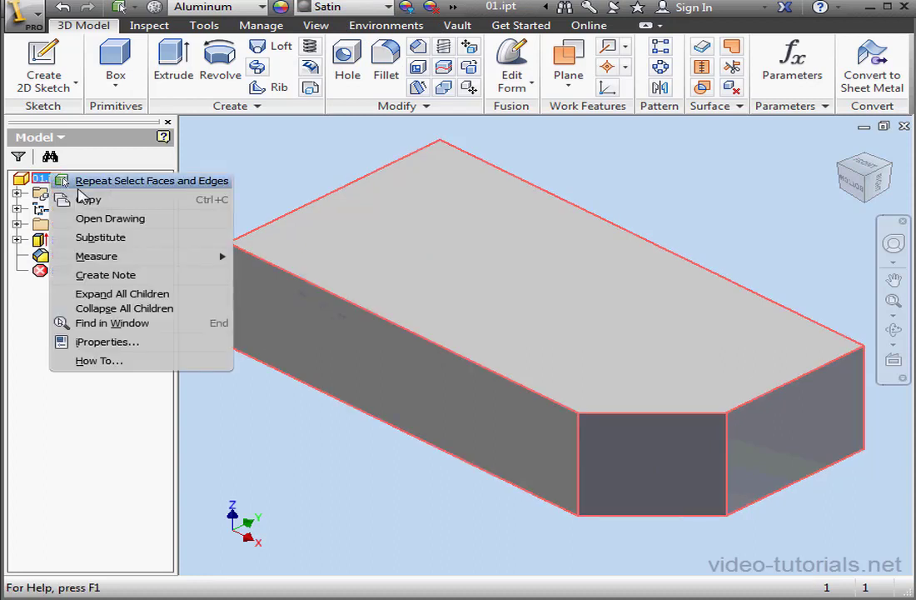
left_click(147, 343)
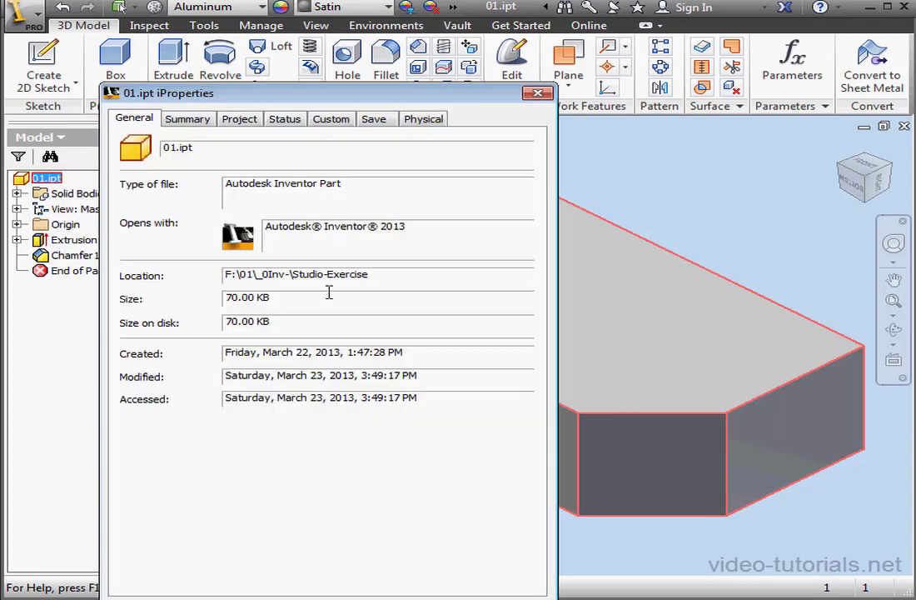
left_click(425, 119)
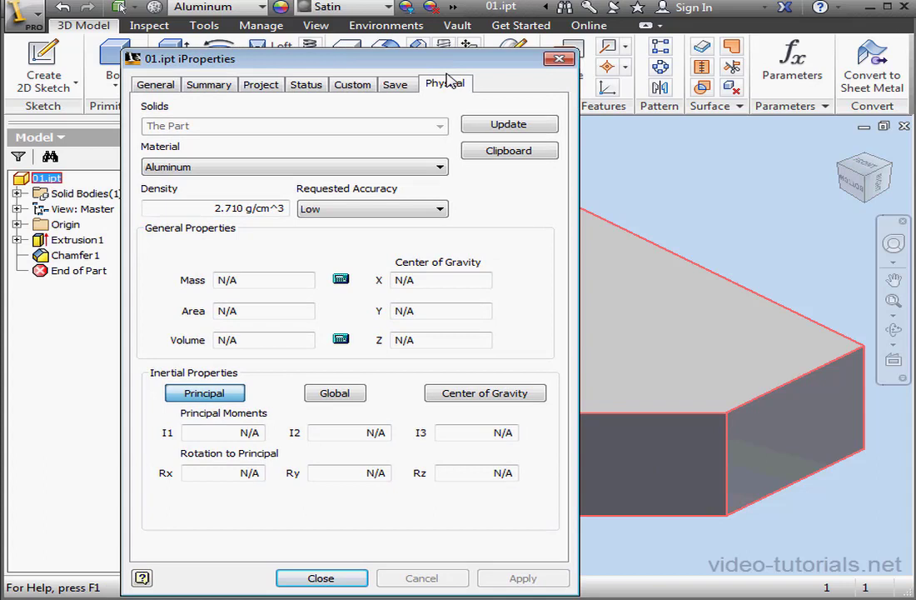
left_click(444, 169)
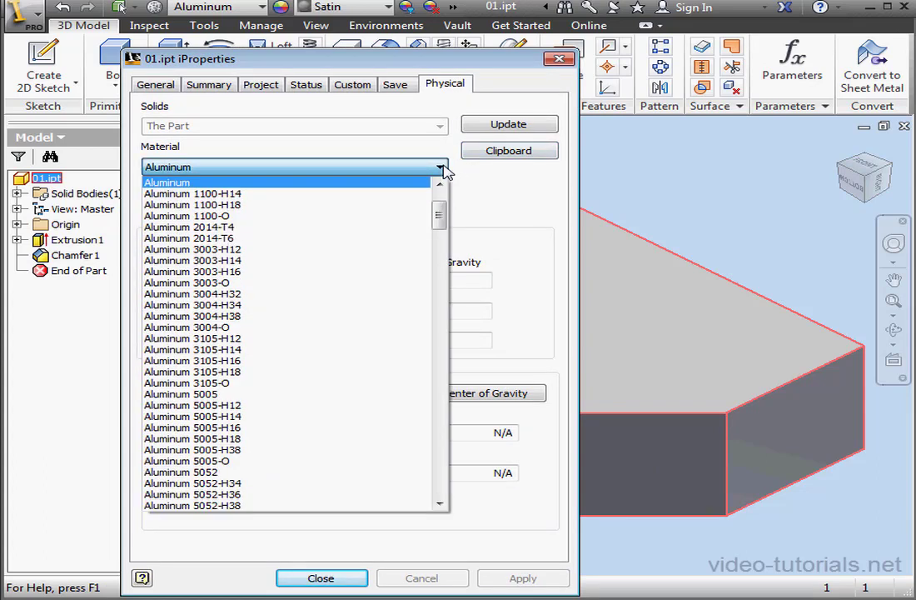
left_click_drag(440, 215, 440, 190)
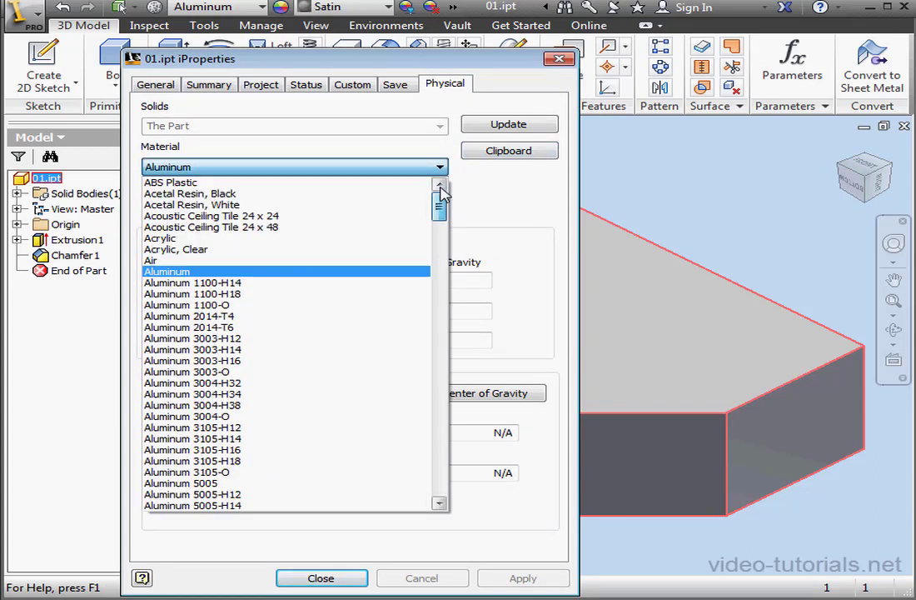
left_click(366, 184)
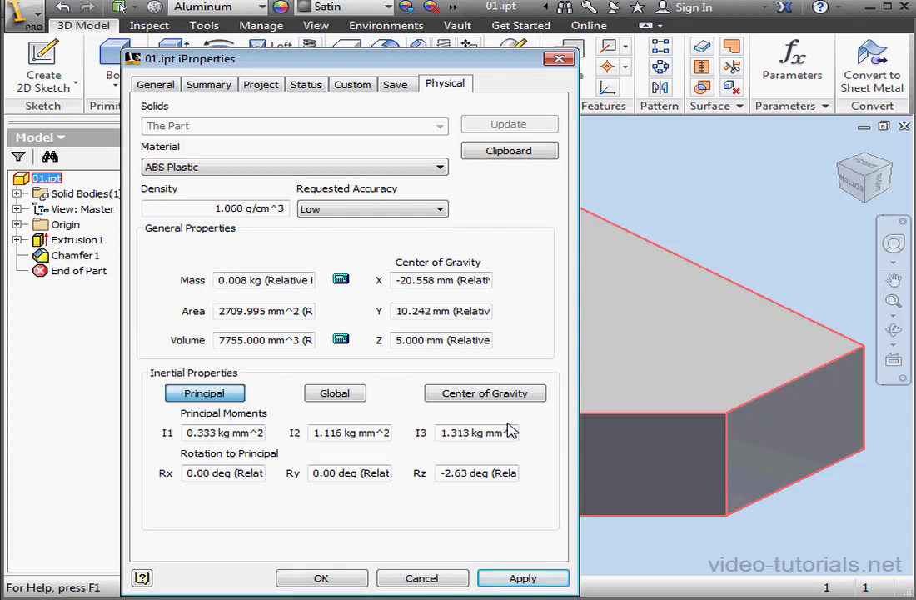
left_click(551, 577)
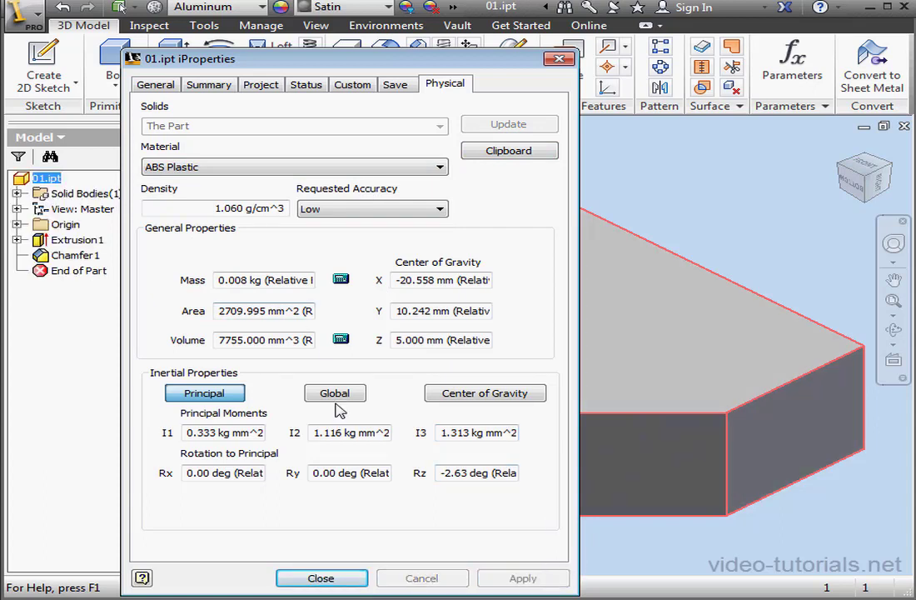
left_click(320, 578)
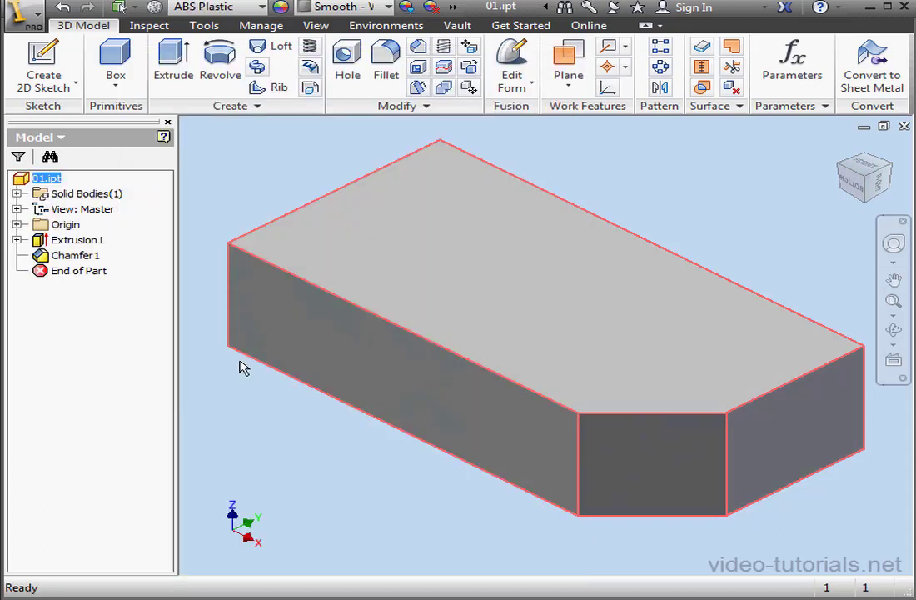
Switch the material list to Favorites and confirm it shows only ABS Plastic, Aluminum and Generic
left_click(262, 8)
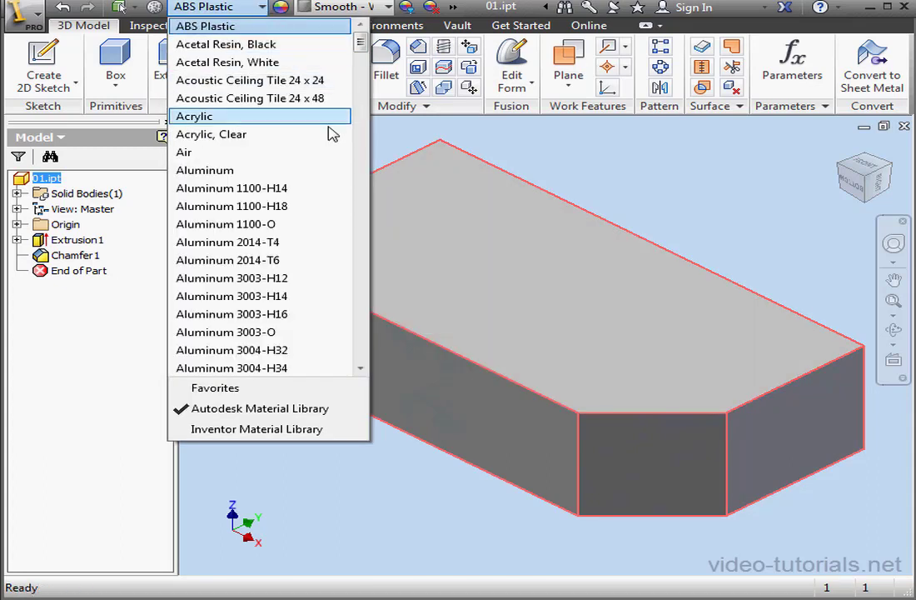
scroll(224, 350, "down", 1)
left_click(229, 390)
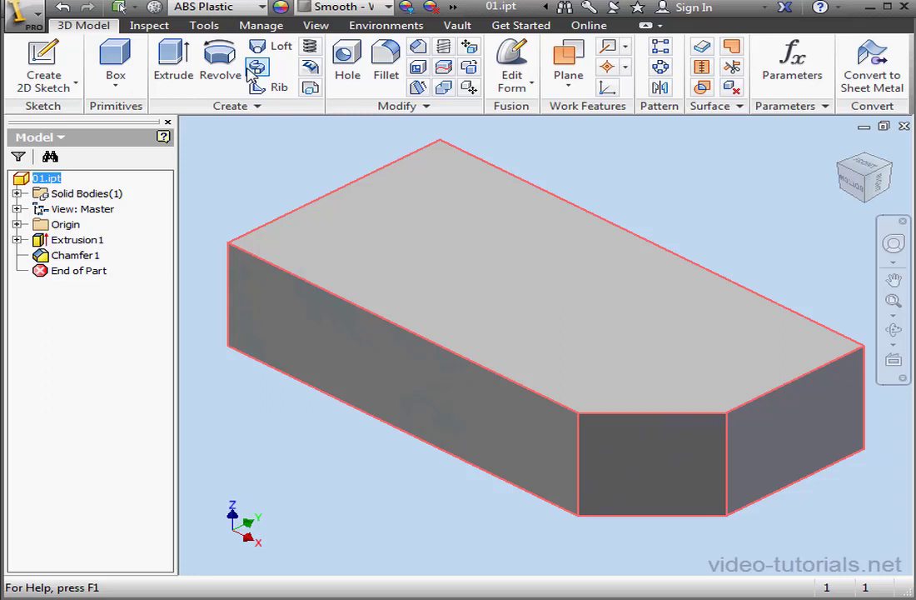
left_click(262, 8)
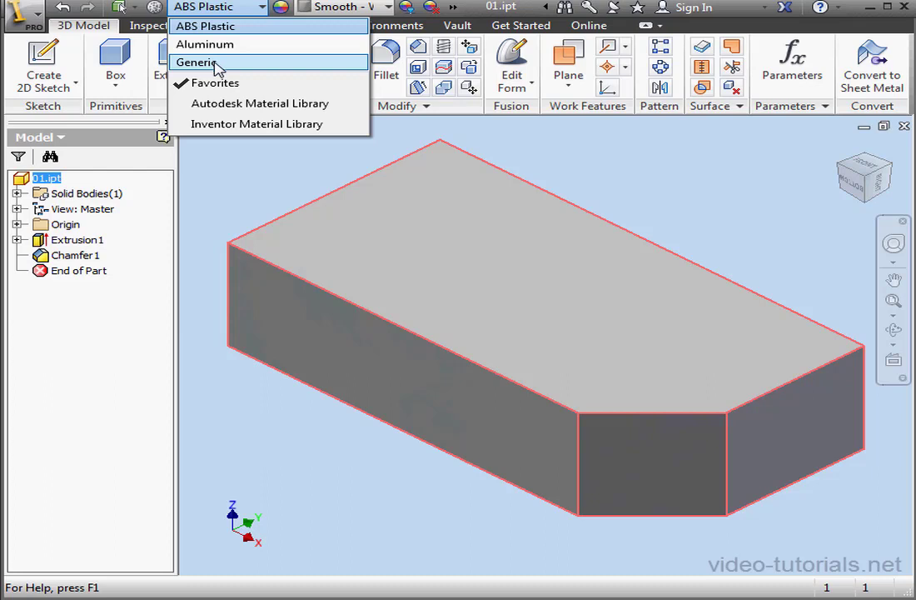
Review the part's Physical iProperties and its material list, keeping ABS Plastic
left_click(36, 17)
left_click(37, 17)
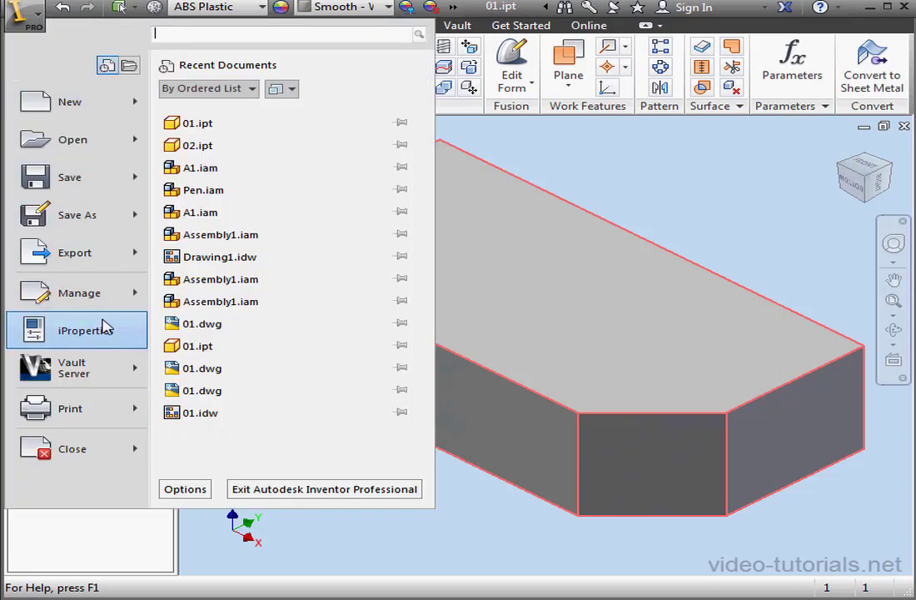
left_click(115, 332)
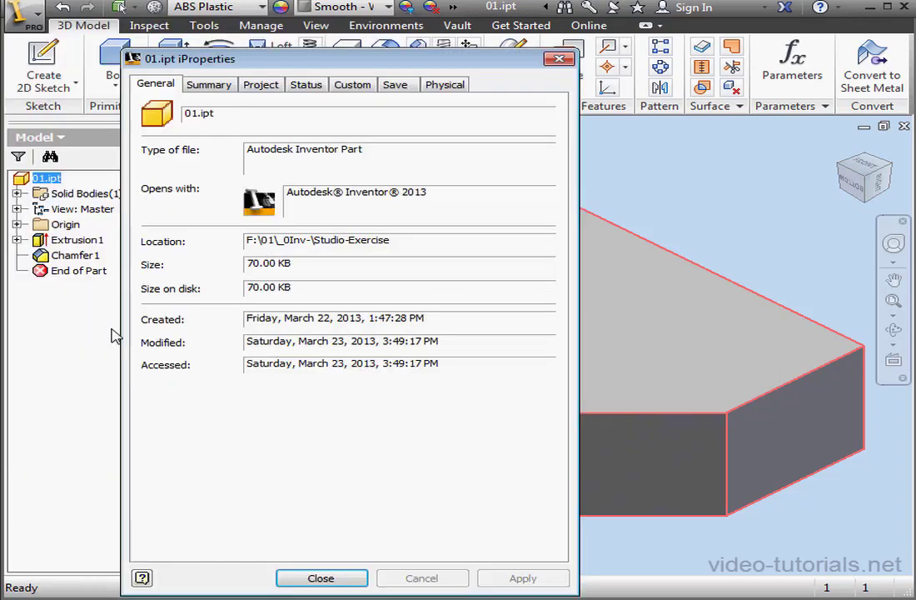
left_click(448, 84)
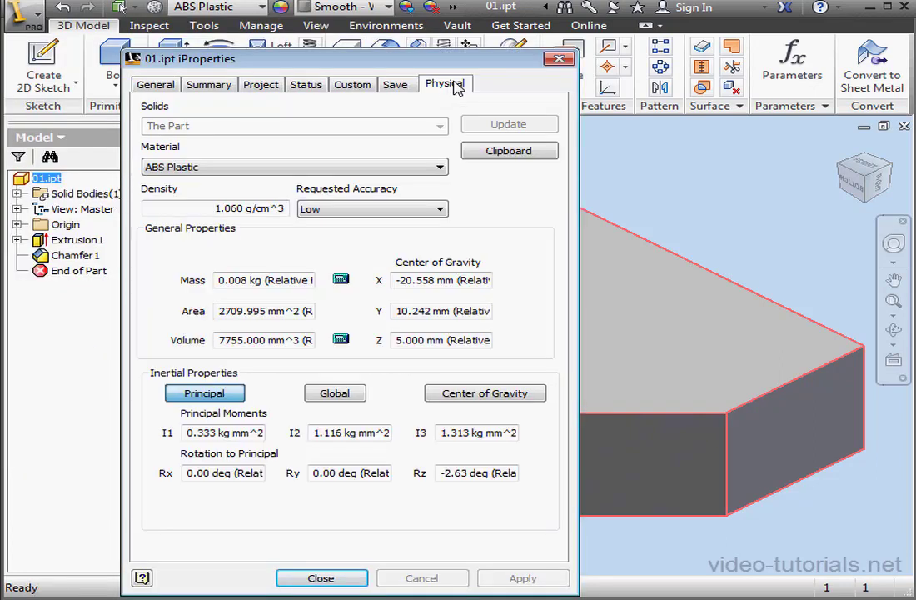
left_click(442, 168)
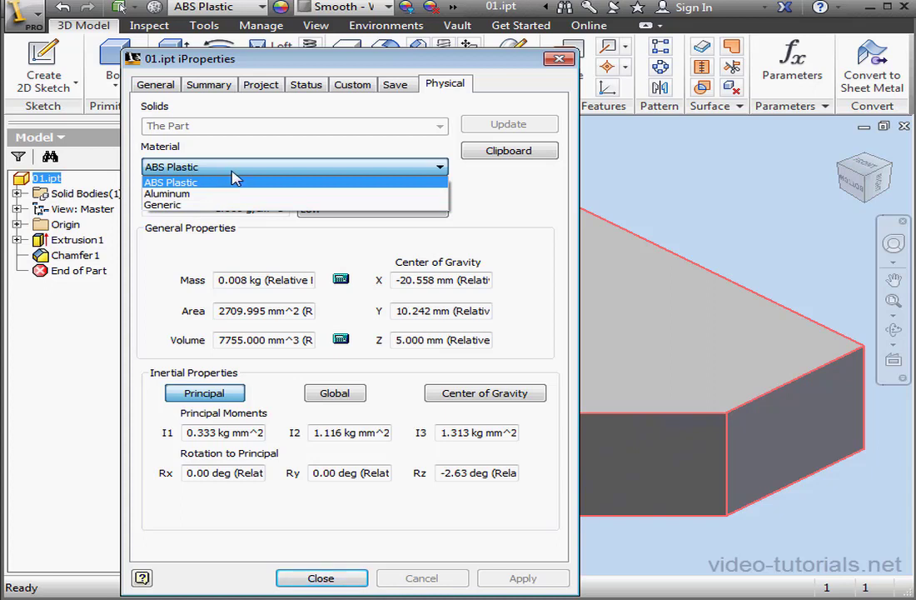
left_click(346, 568)
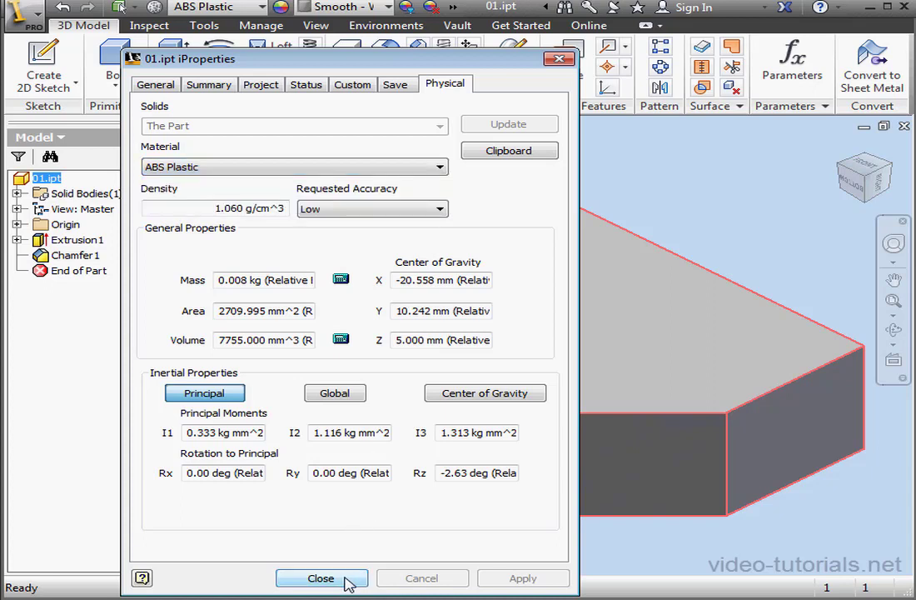
Open the Material Browser beside the part and view the Autodesk and Inventor material libraries
left_click(347, 577)
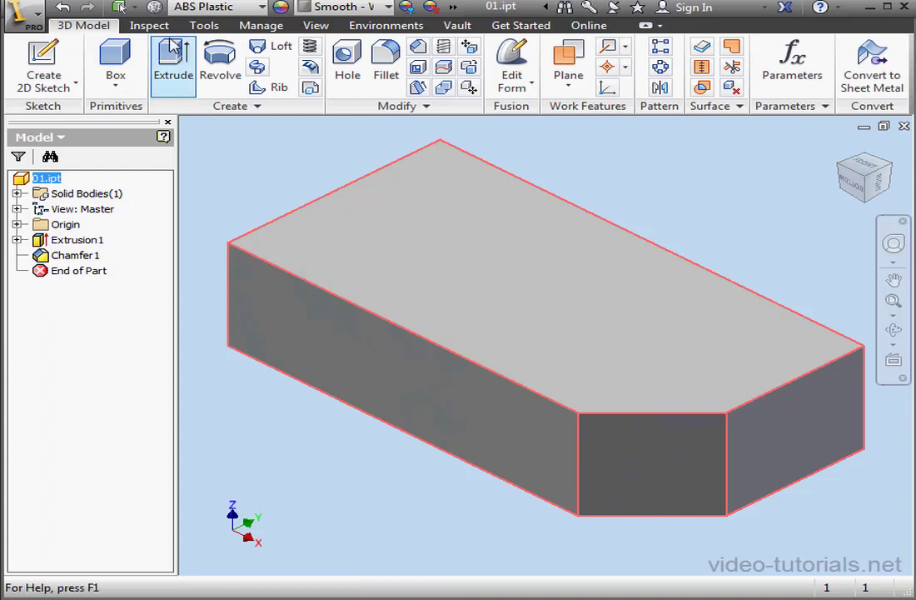
left_click(155, 7)
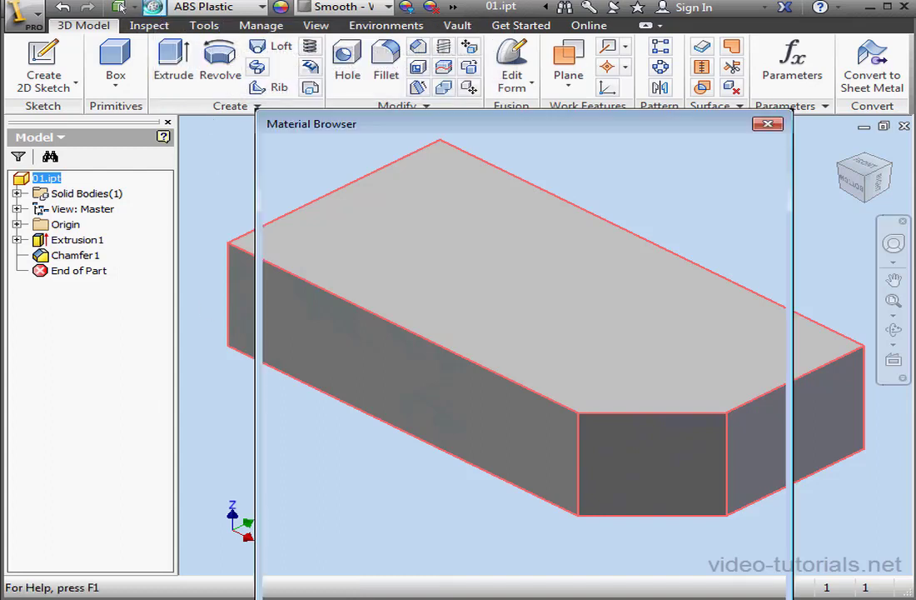
left_click_drag(441, 136, 312, 54)
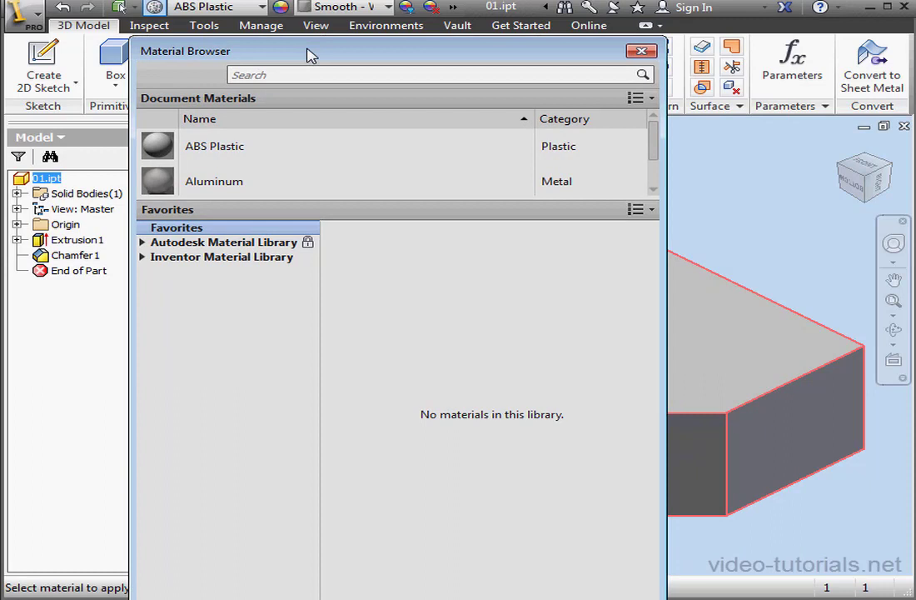
left_click(195, 243)
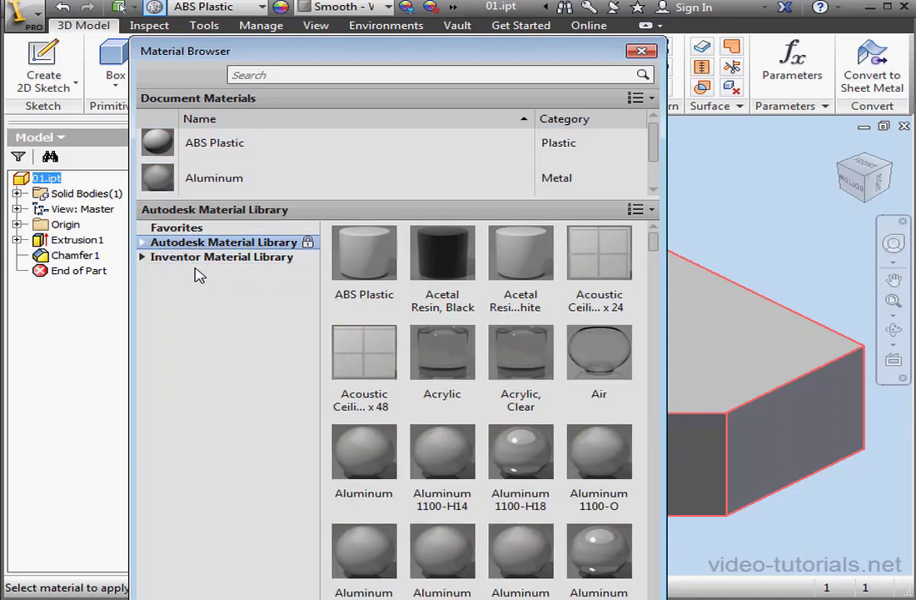
left_click(212, 258)
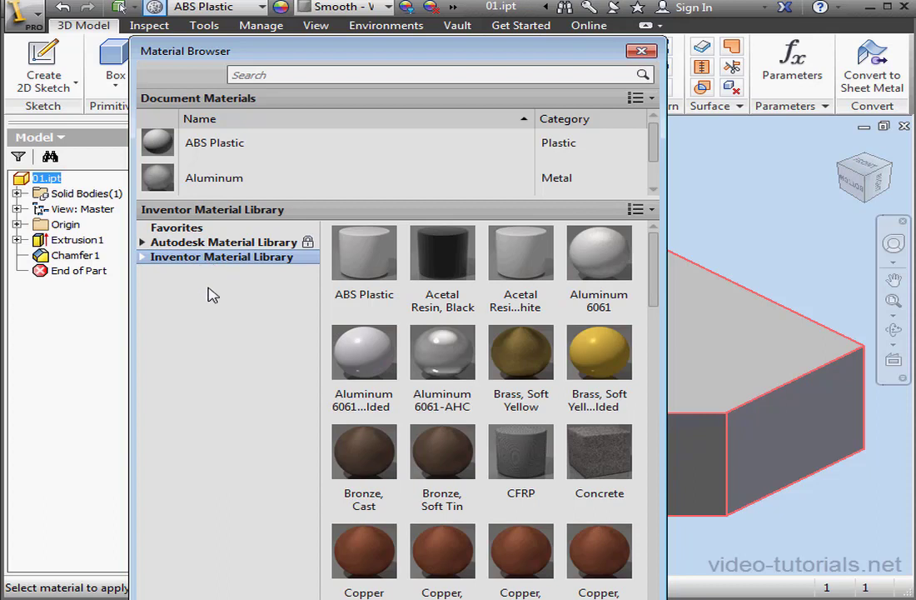
Make document material previews small and Inventor library thumbnails 64 x 64
left_click(652, 98)
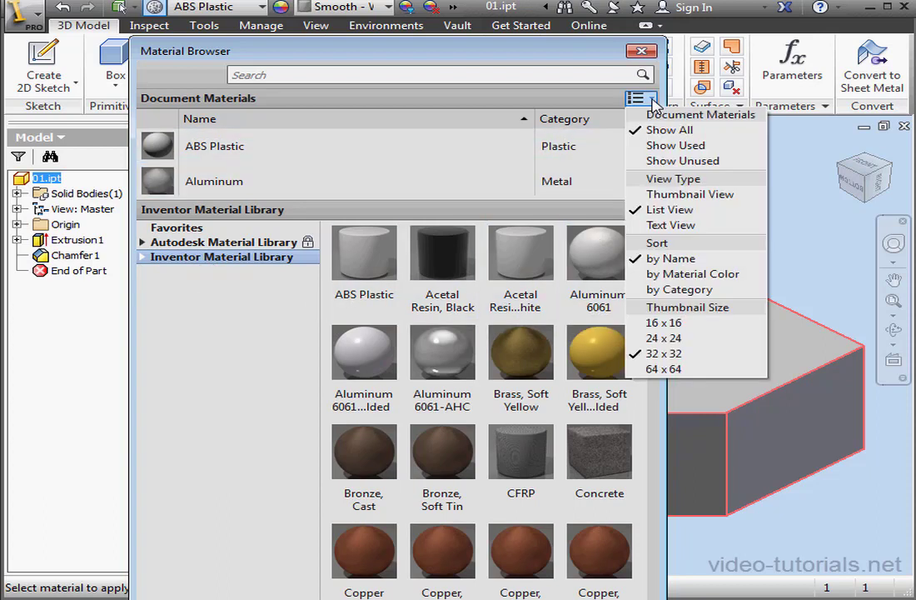
left_click(691, 369)
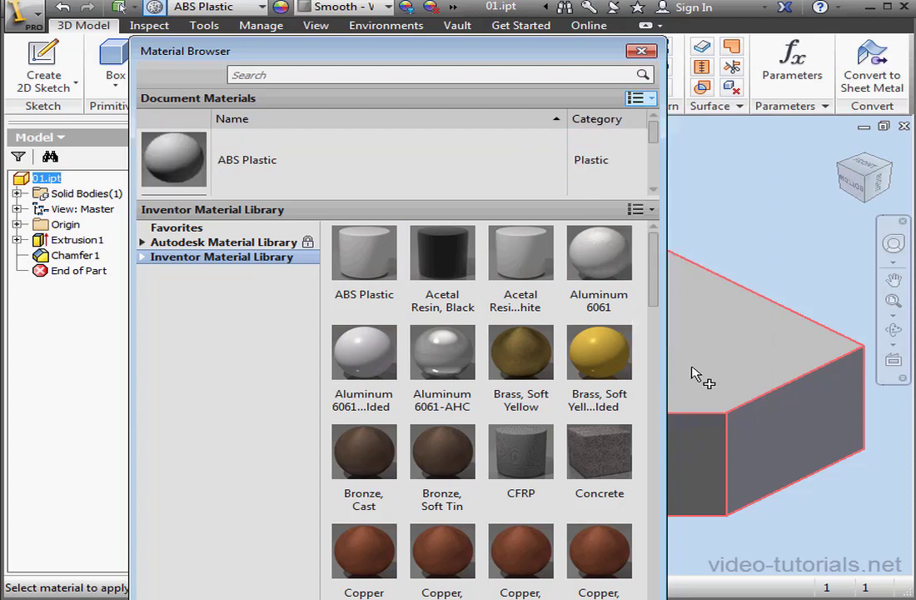
left_click(652, 98)
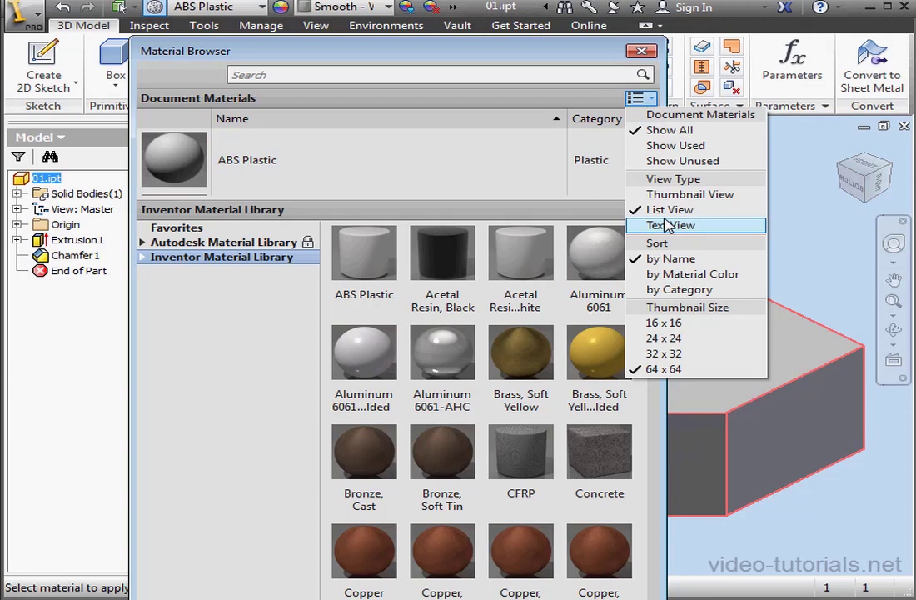
left_click(687, 338)
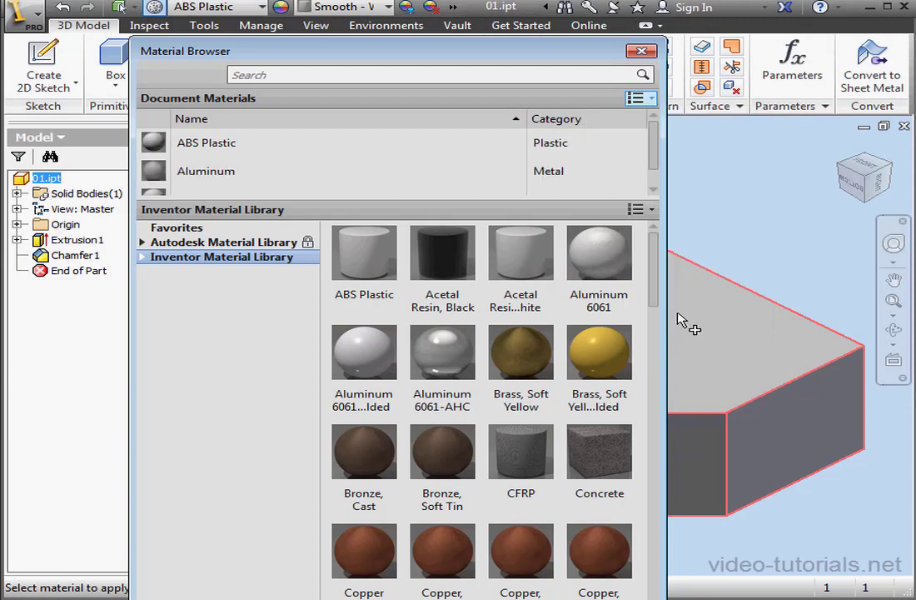
left_click(641, 210)
left_click(692, 467)
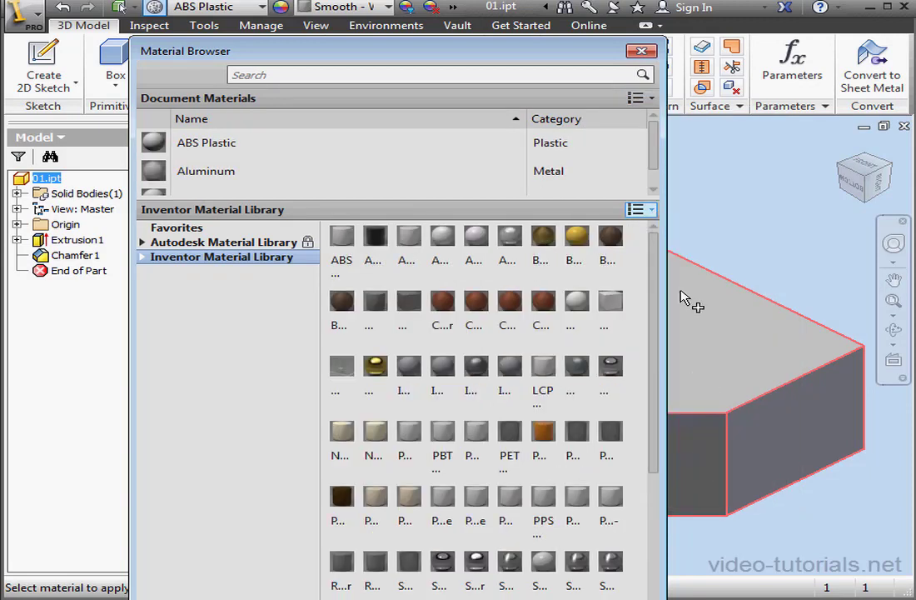
left_click(654, 210)
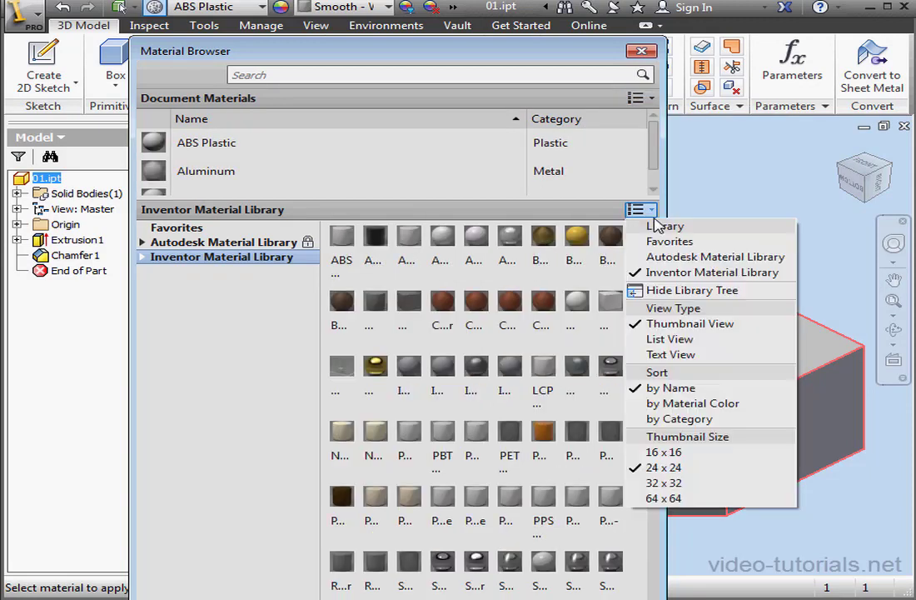
left_click(684, 498)
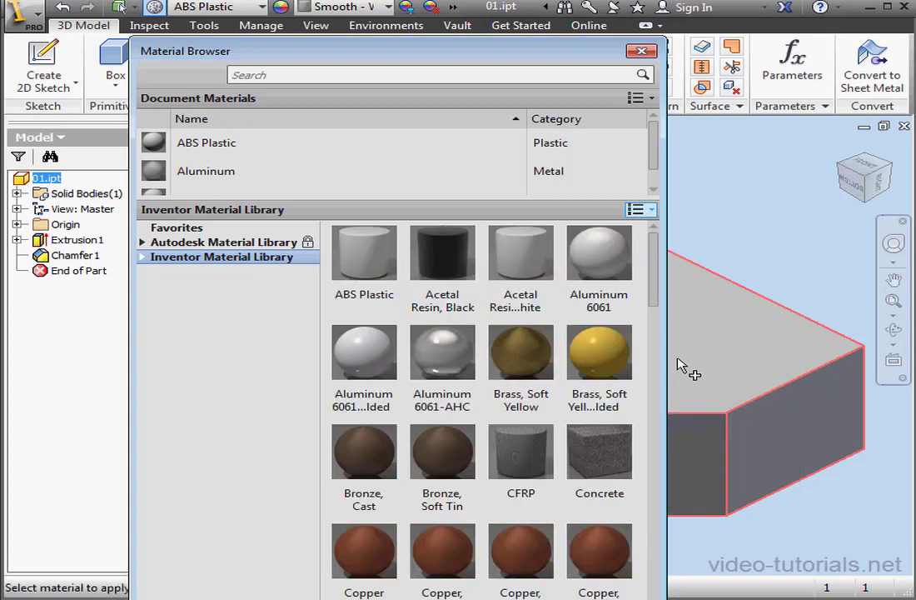
Add Brass, Soft Yellow, Welded to Document Materials and assign it to the chamfered block
left_click_drag(607, 359, 310, 144)
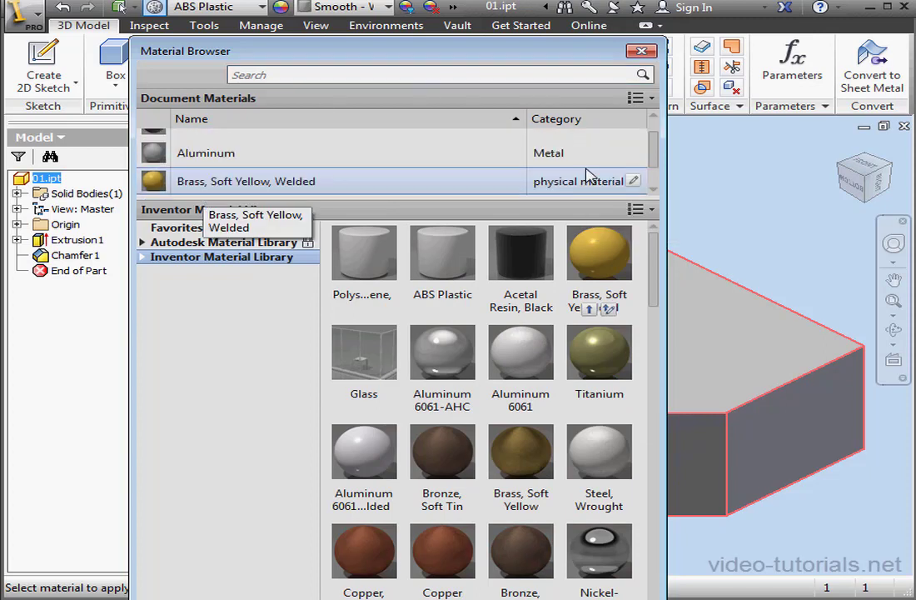
left_click_drag(654, 153, 654, 190)
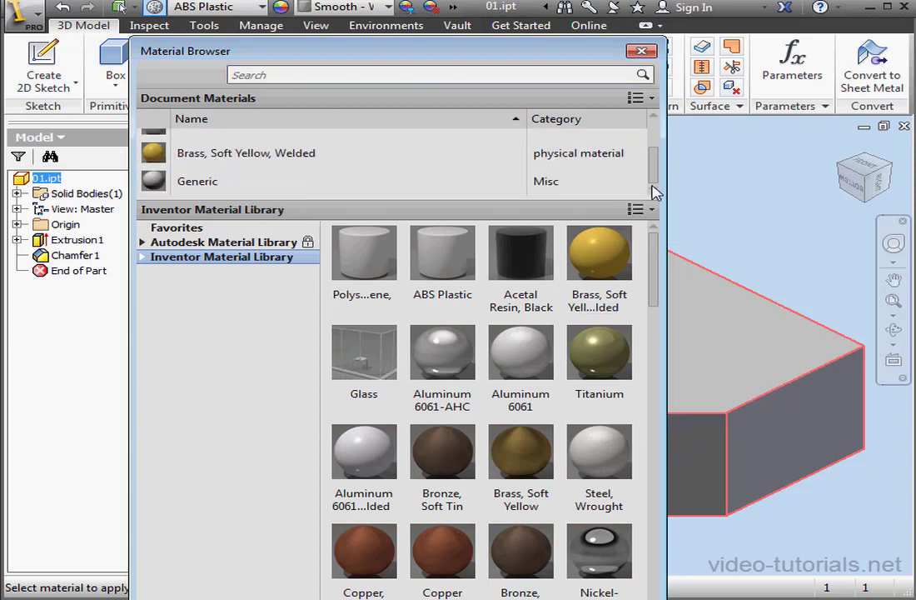
double_click(291, 160)
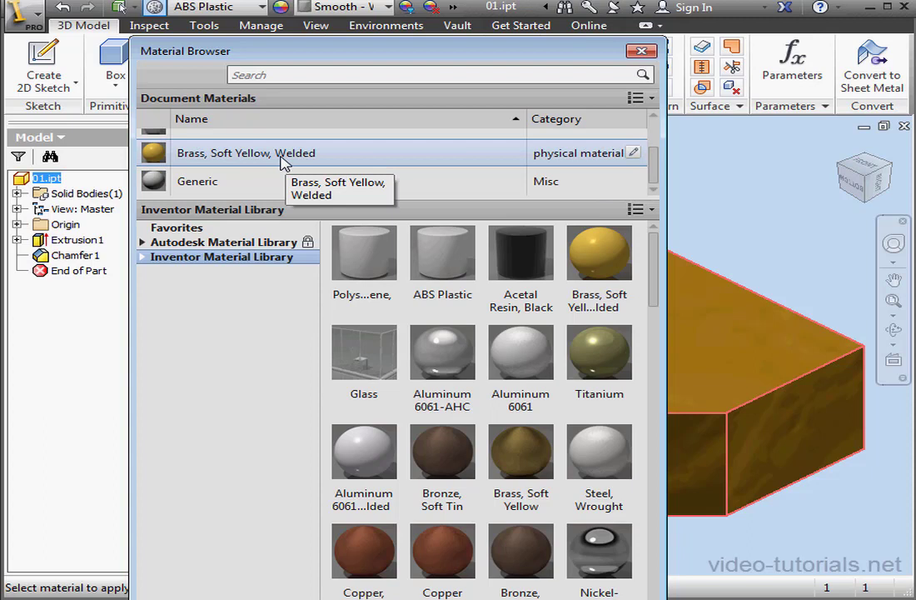
double_click(227, 183)
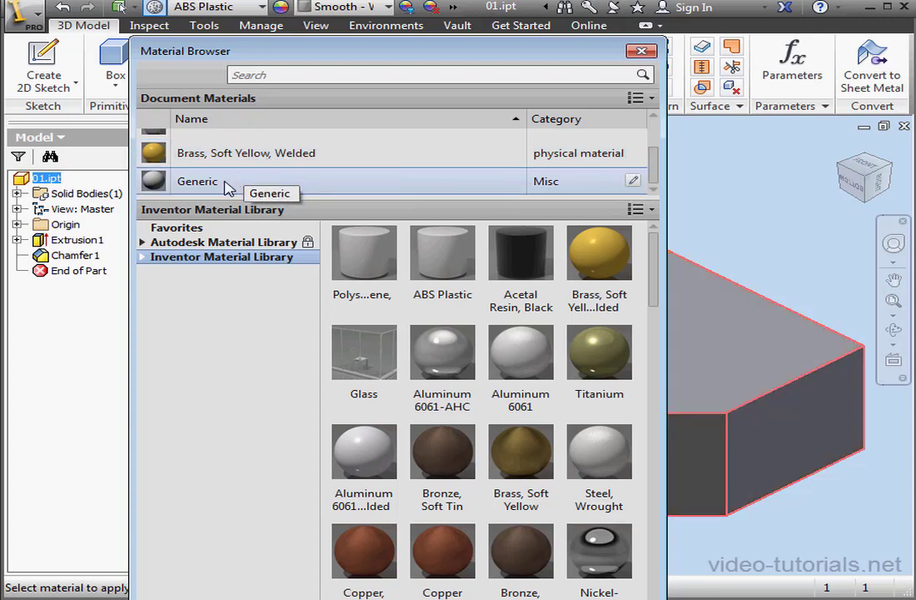
double_click(229, 163)
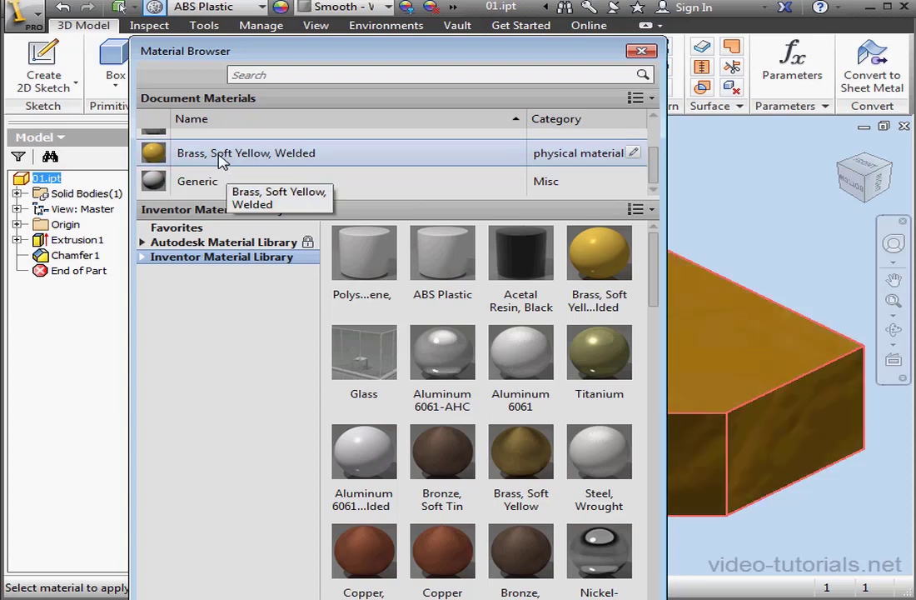
right_click(218, 159)
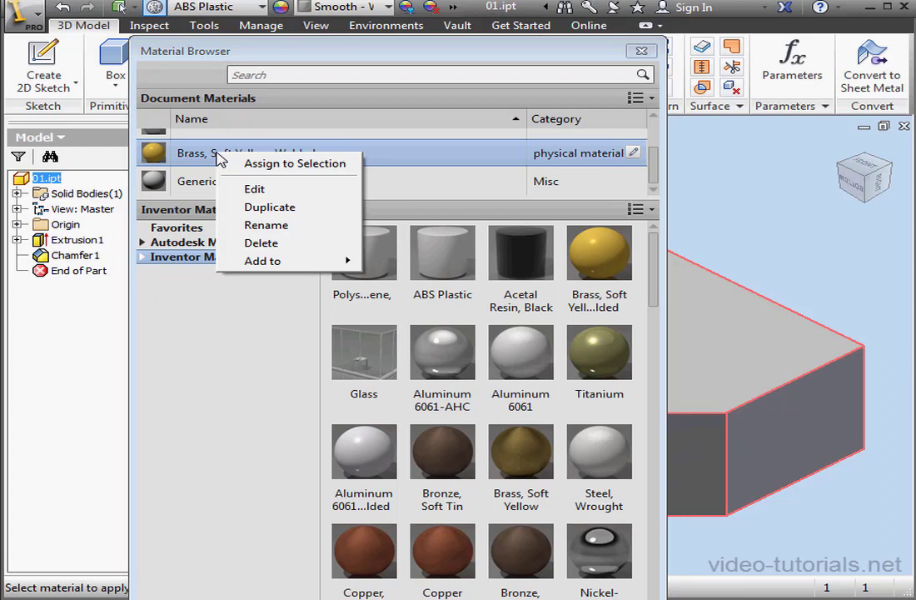
left_click(283, 165)
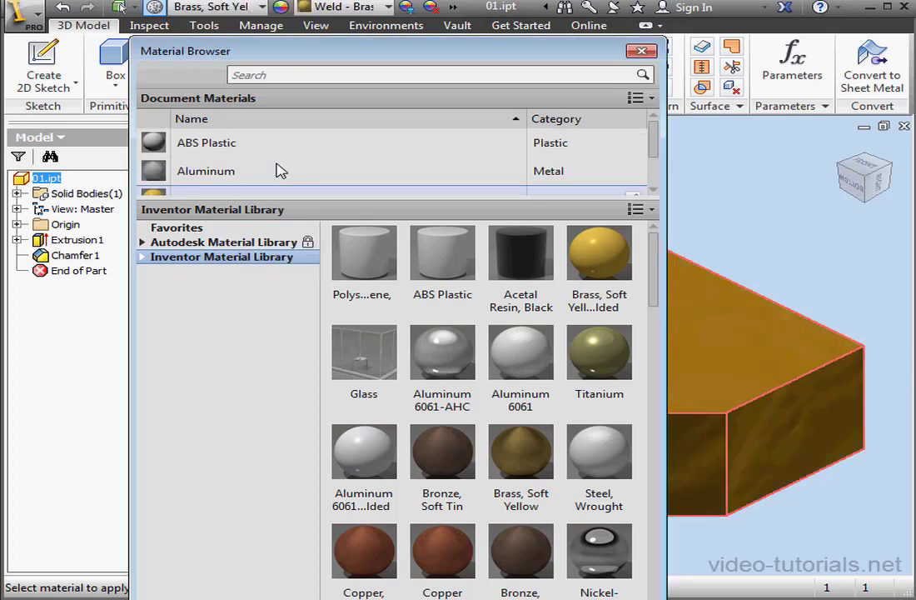
Edit the Aluminum document material and rename it Aluminum-01 in the Material Editor
right_click(215, 174)
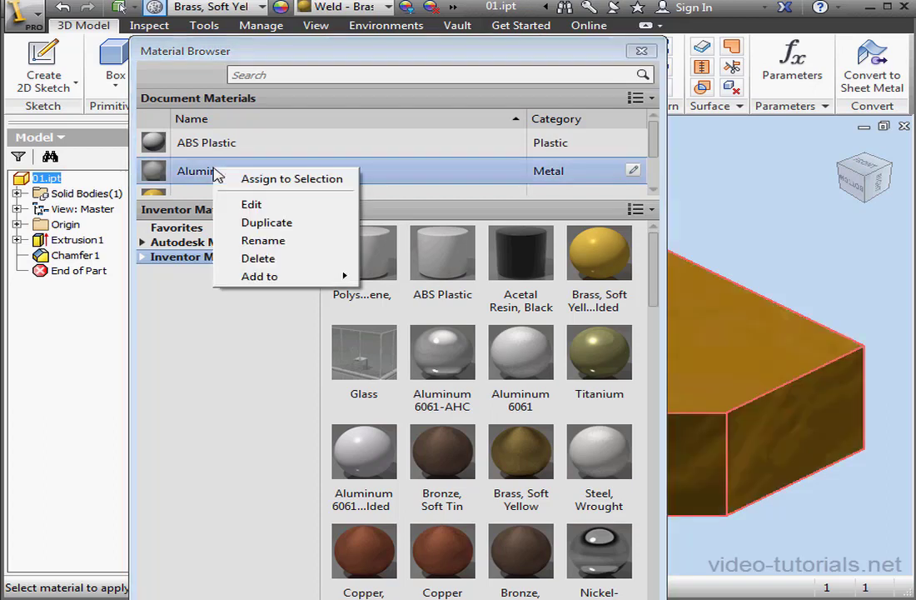
left_click(298, 208)
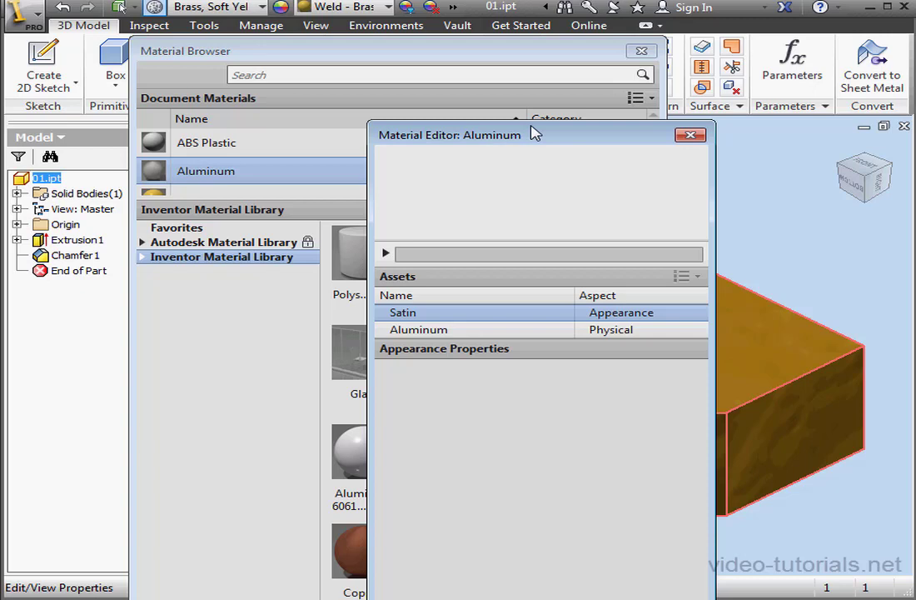
left_click_drag(492, 72, 404, 43)
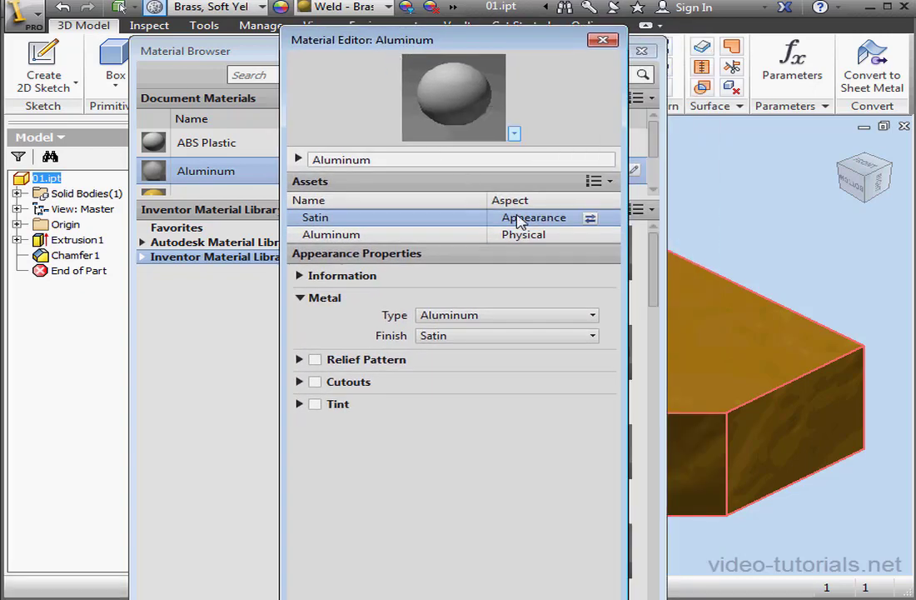
left_click(524, 238)
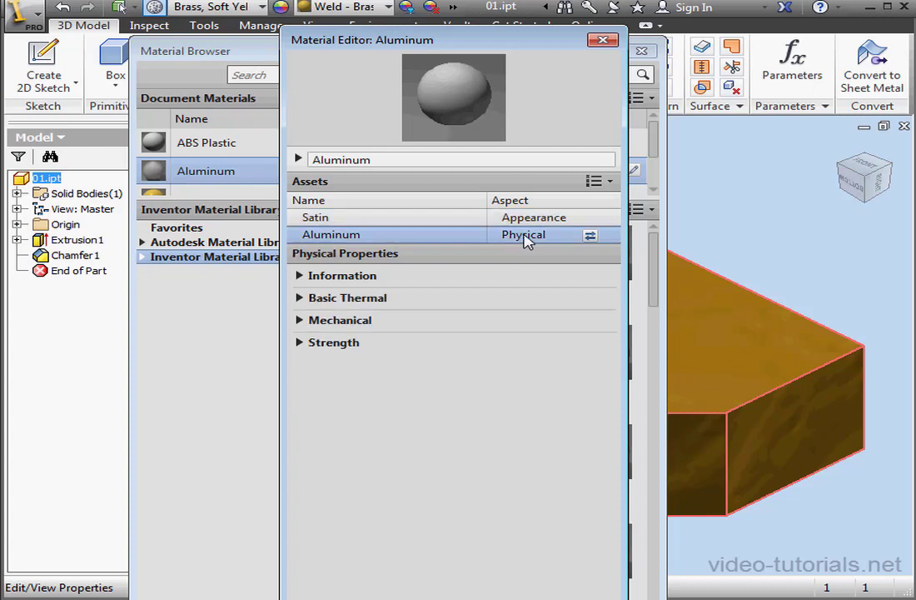
left_click(301, 278)
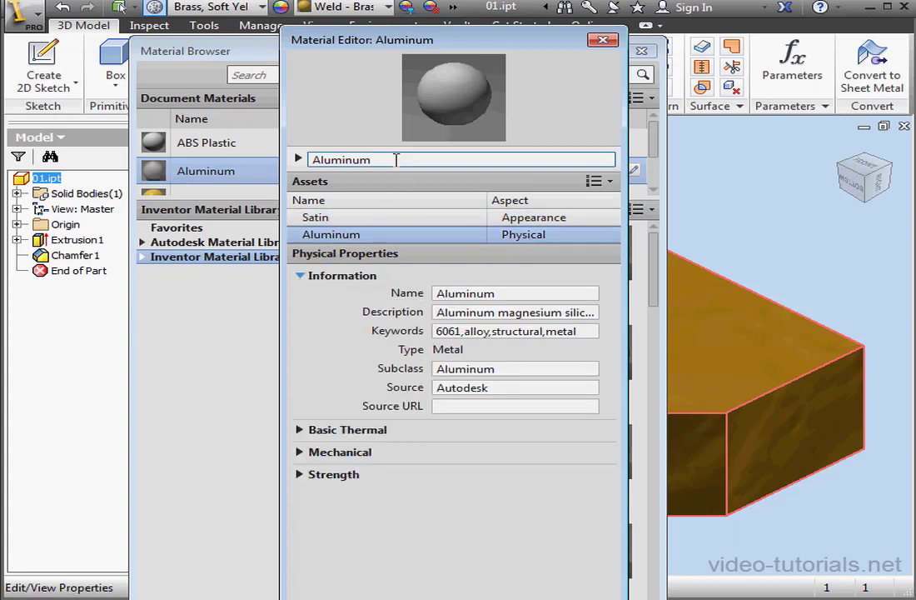
left_click(404, 159)
left_click(403, 159)
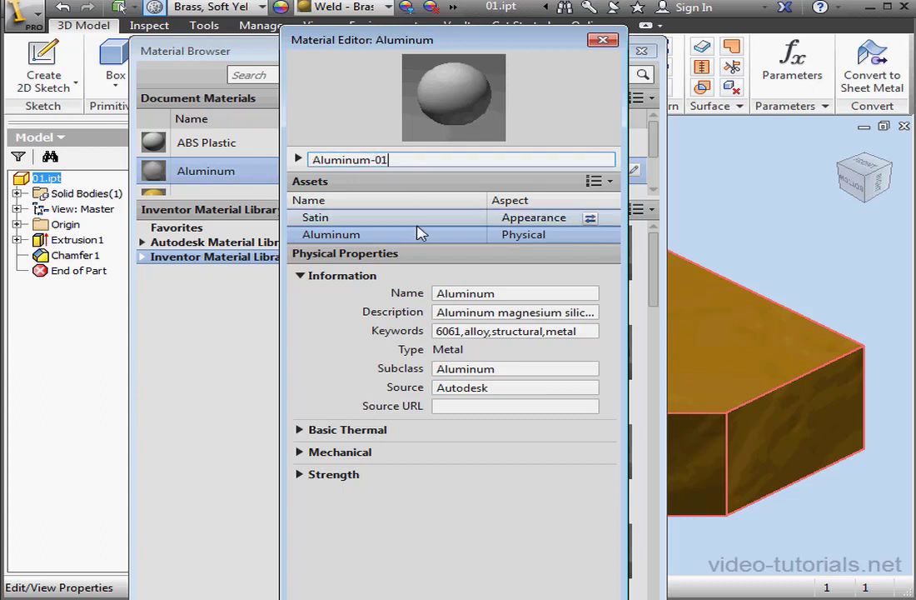
left_click(509, 485)
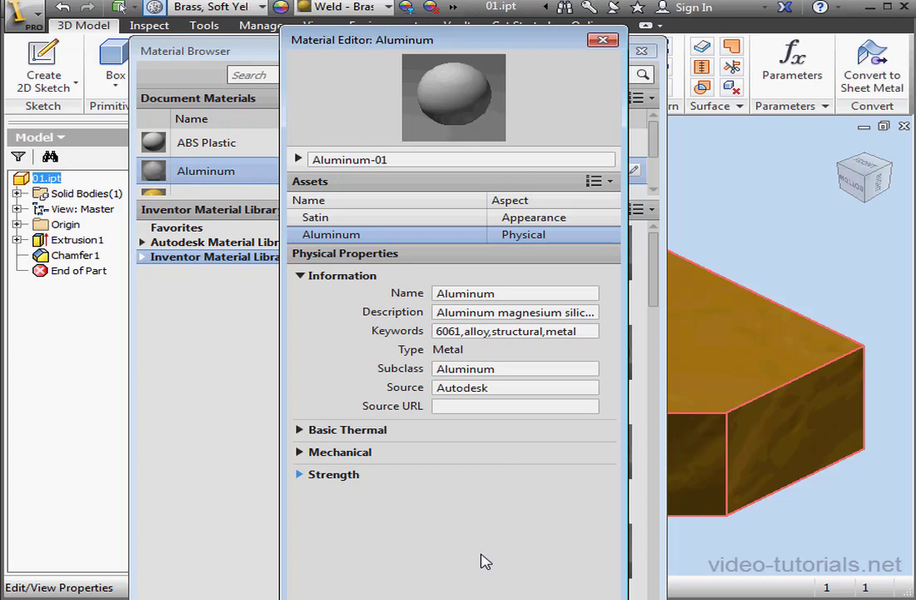
Close the Material Editor and Material Browser, leaving the brass block visible
key("Return")
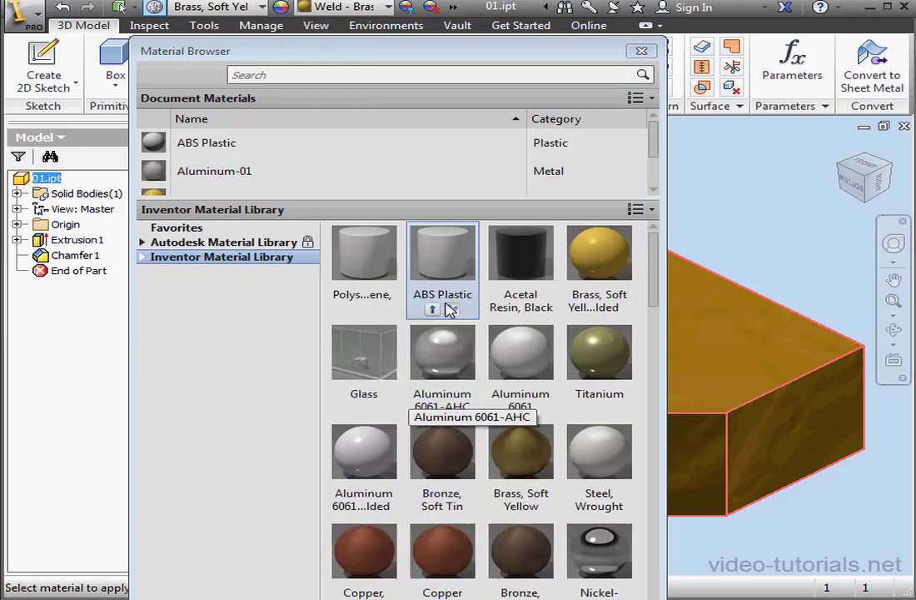
left_click(432, 308)
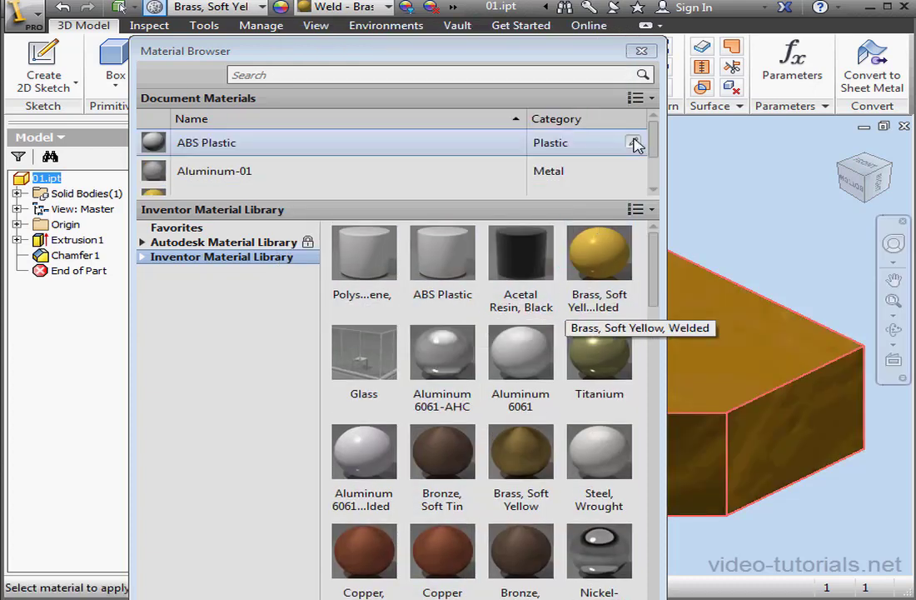
left_click(642, 51)
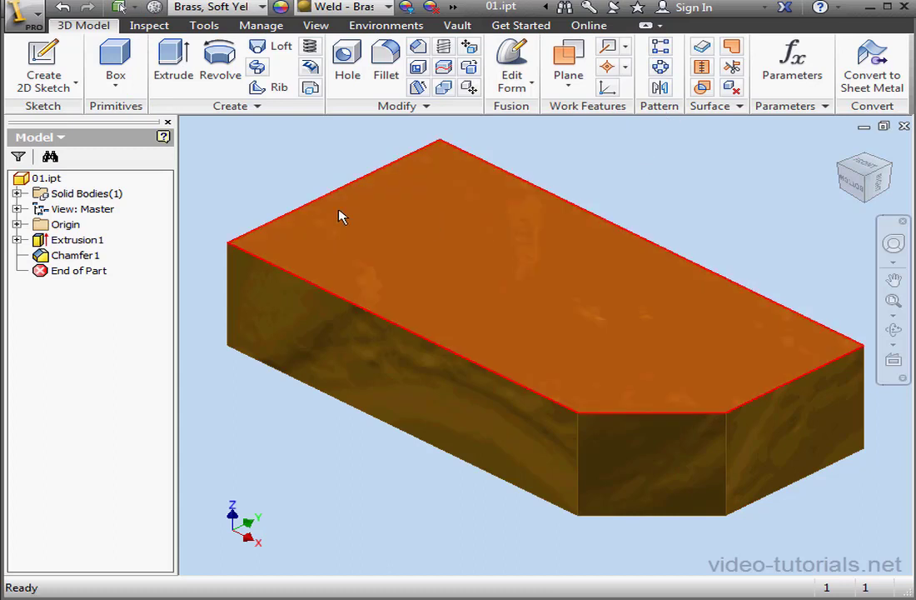